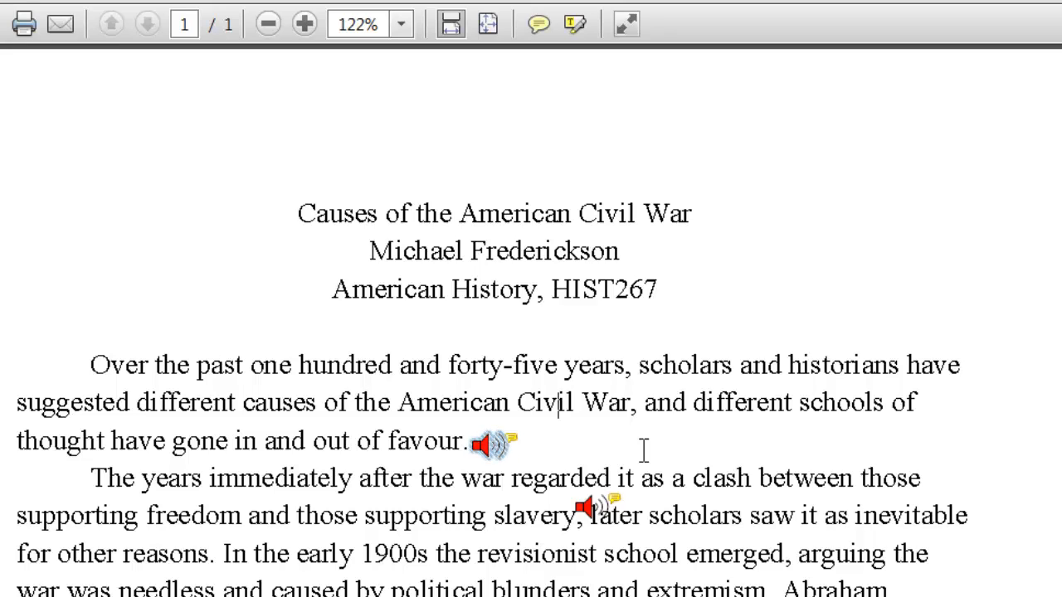
# Step: Open the recent file "Causes of the American Civil War.pdf" and display its commenting tools
pyautogui.moveTo(590, 513)
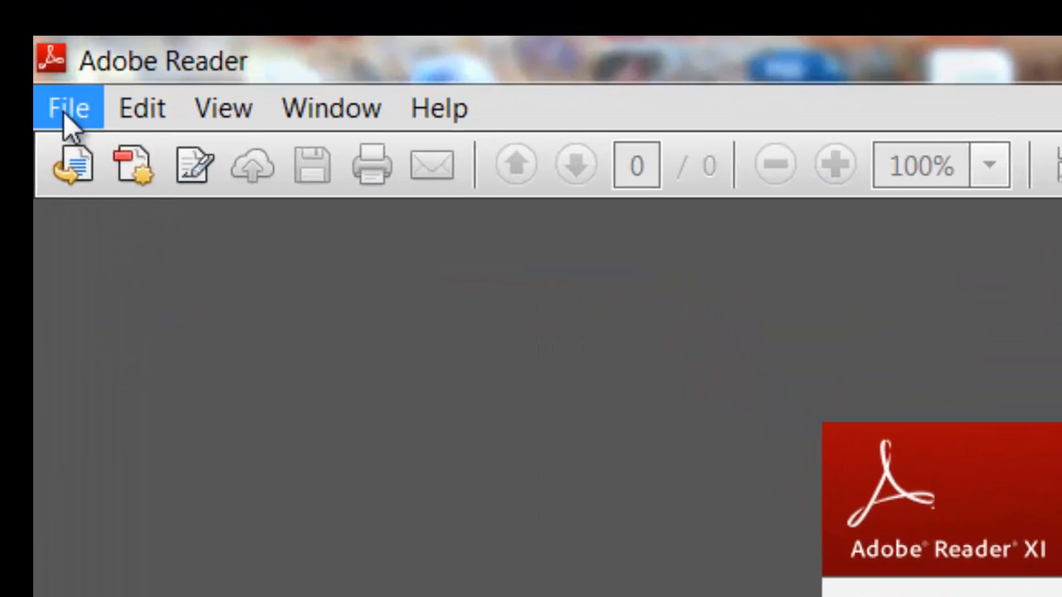
pyautogui.click(51, 91)
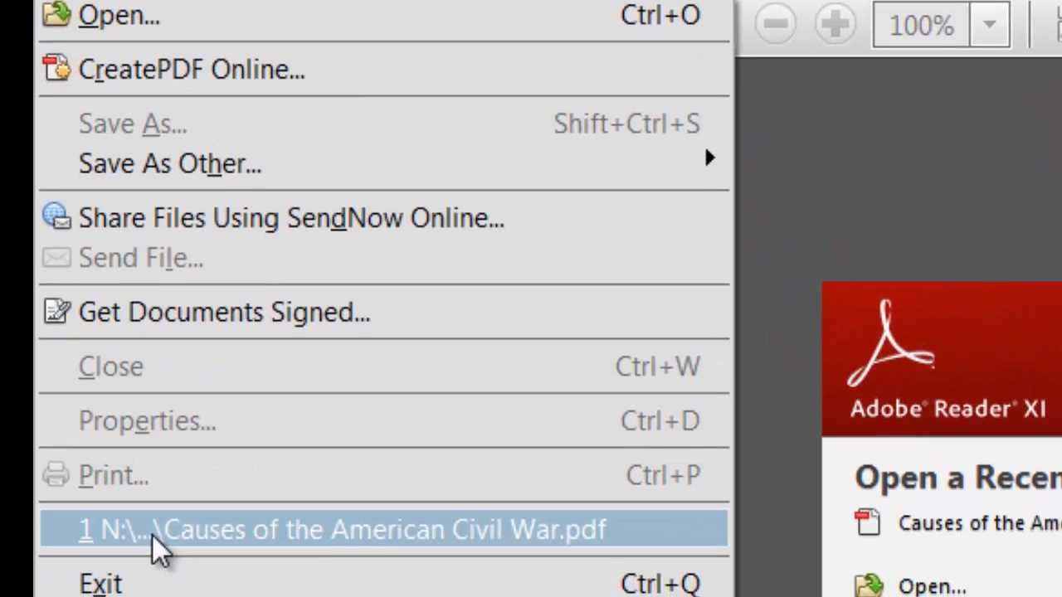
pyautogui.click(152, 534)
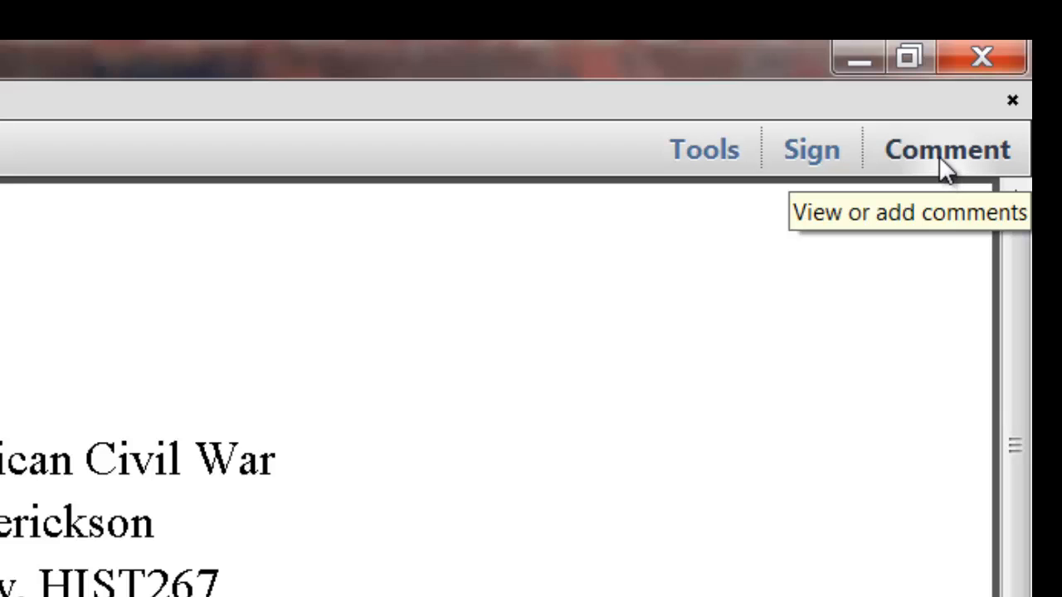
pyautogui.click(941, 159)
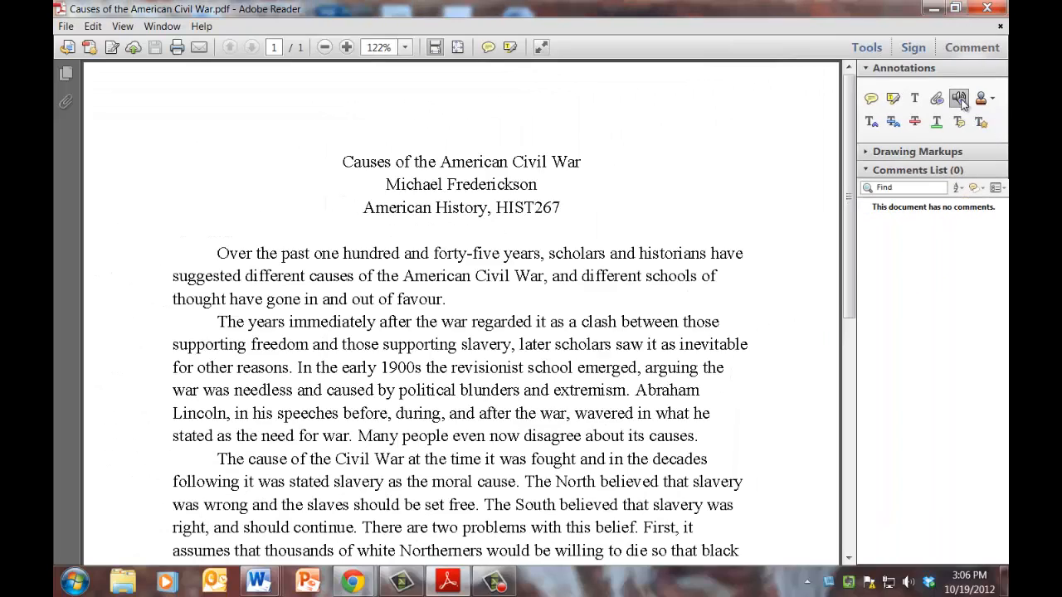
# Step: Record an audio comment and attach it after "favour." at the end of the first paragraph
pyautogui.click(959, 99)
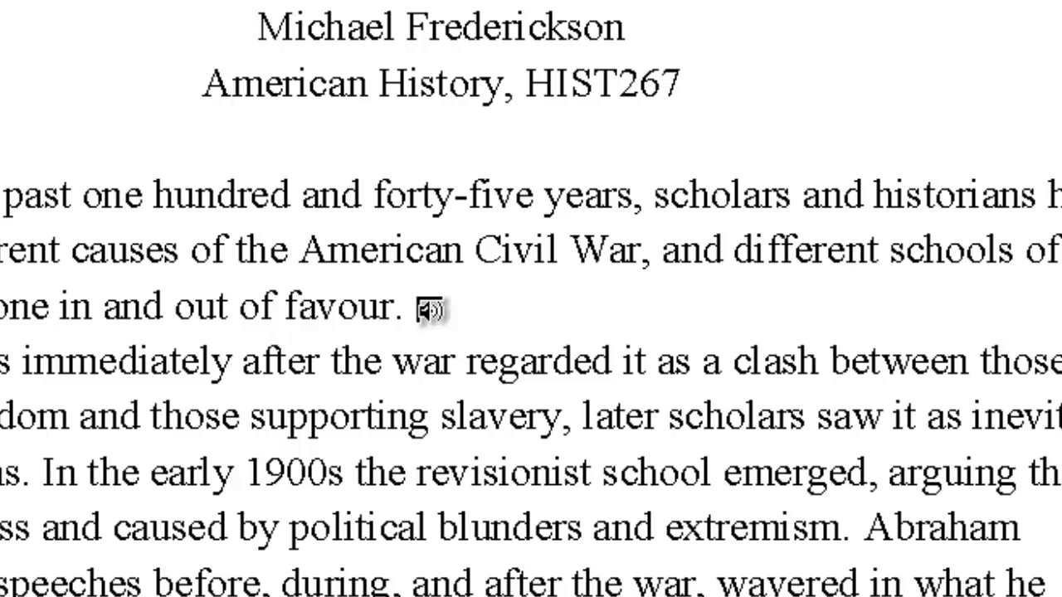
pyautogui.click(429, 311)
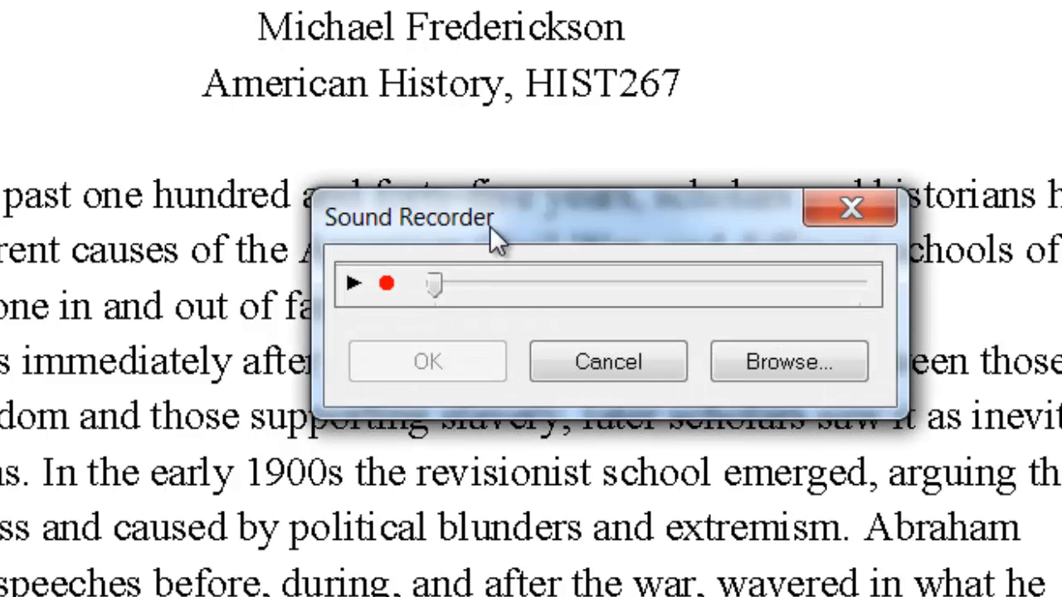
pyautogui.click(388, 285)
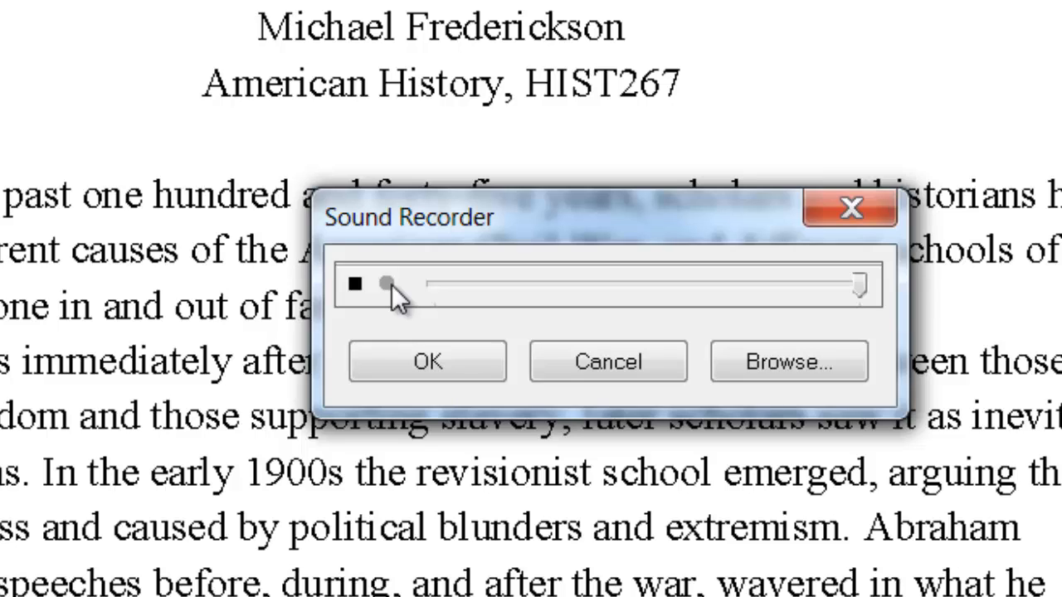
pyautogui.click(352, 288)
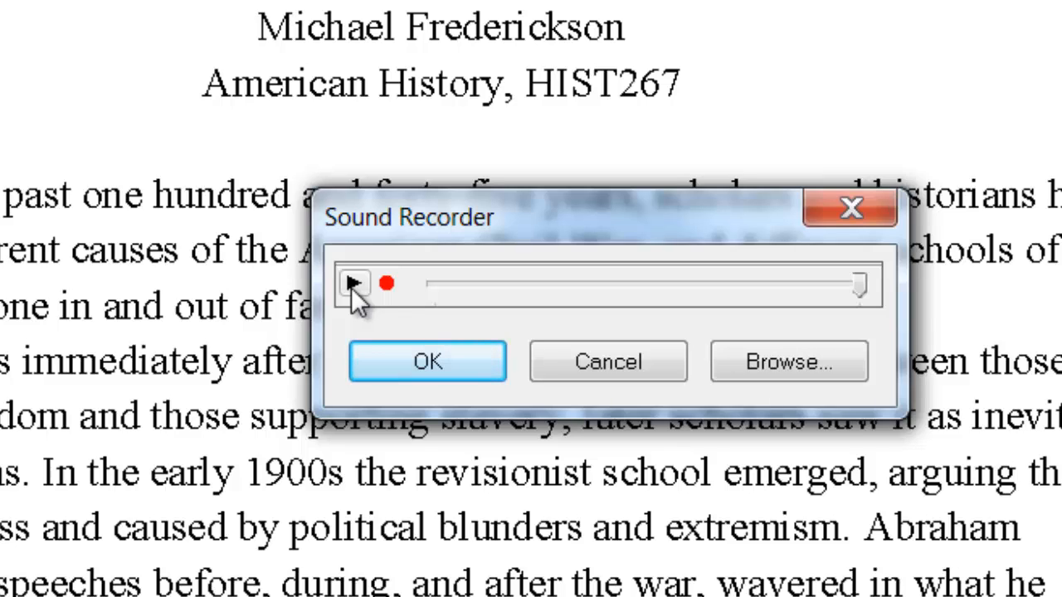
pyautogui.click(386, 284)
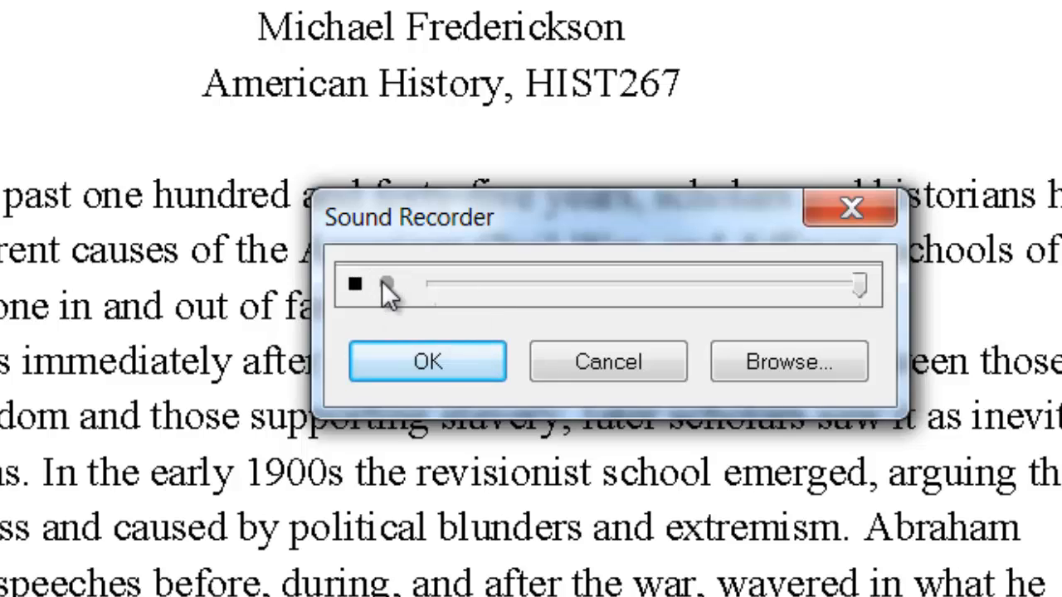
pyautogui.click(356, 285)
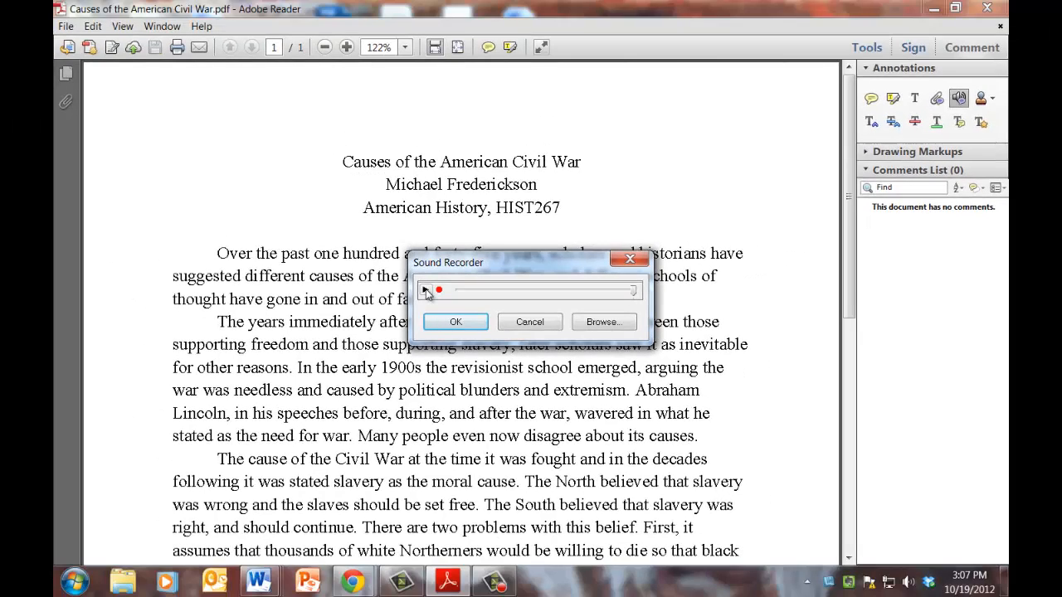
pyautogui.click(458, 326)
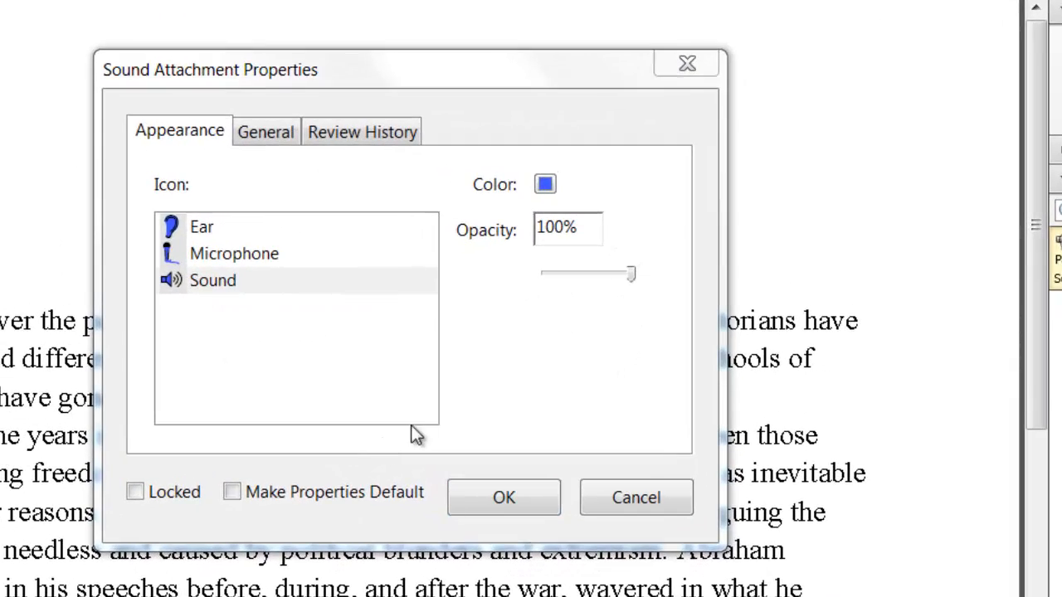
# Step: Give the audio comment a red Sound icon and make these properties the default
pyautogui.click(219, 281)
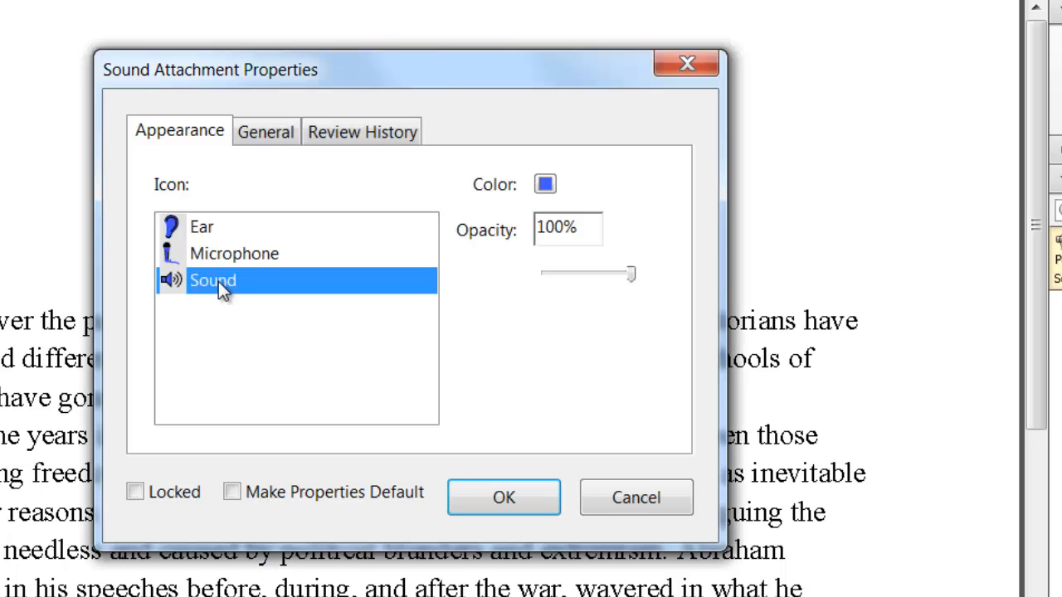
pyautogui.click(548, 188)
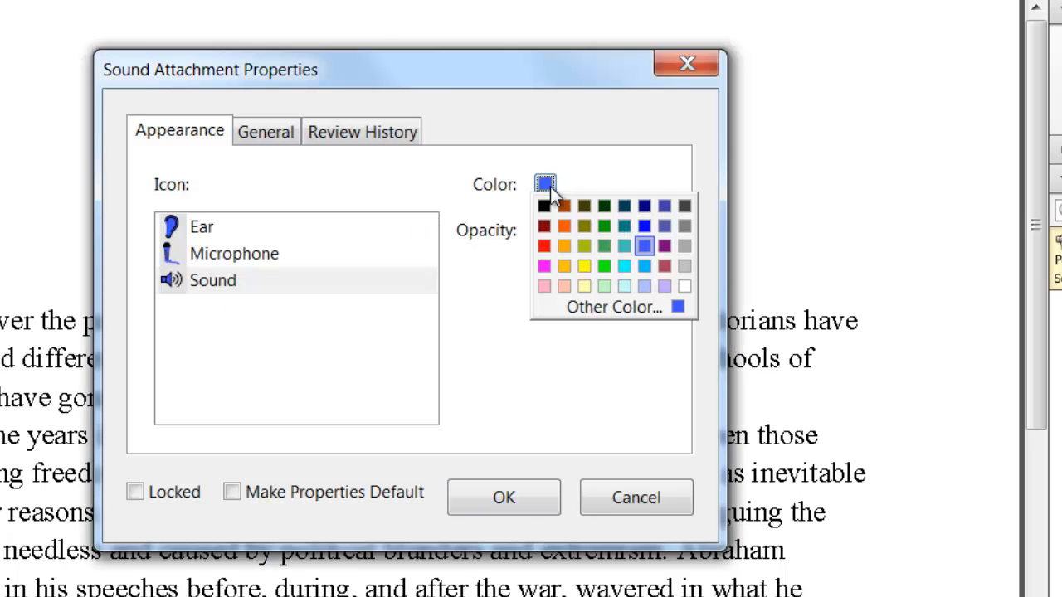
pyautogui.click(545, 247)
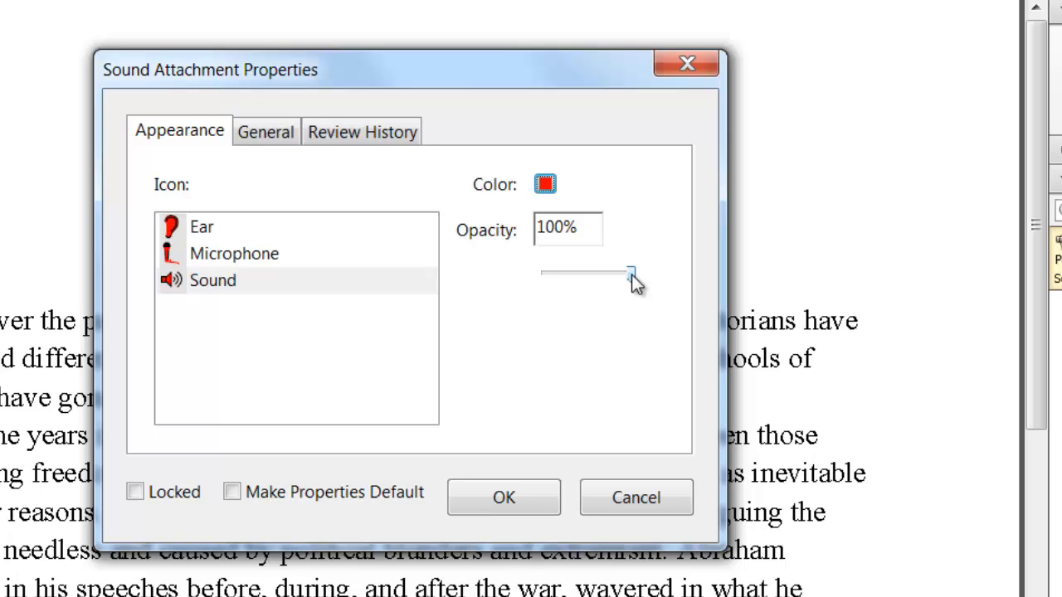
pyautogui.click(232, 493)
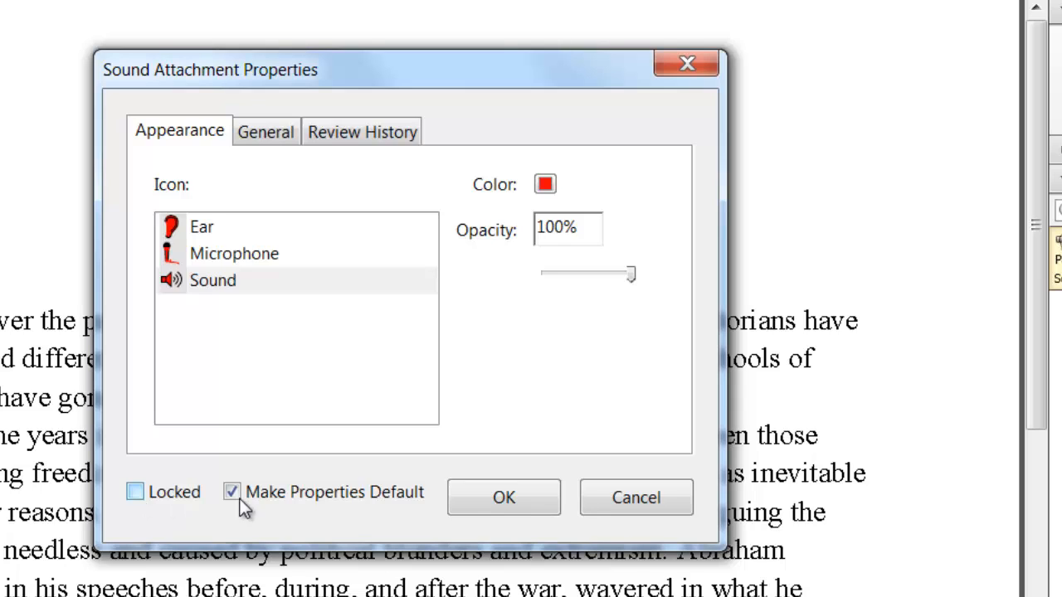
pyautogui.click(504, 498)
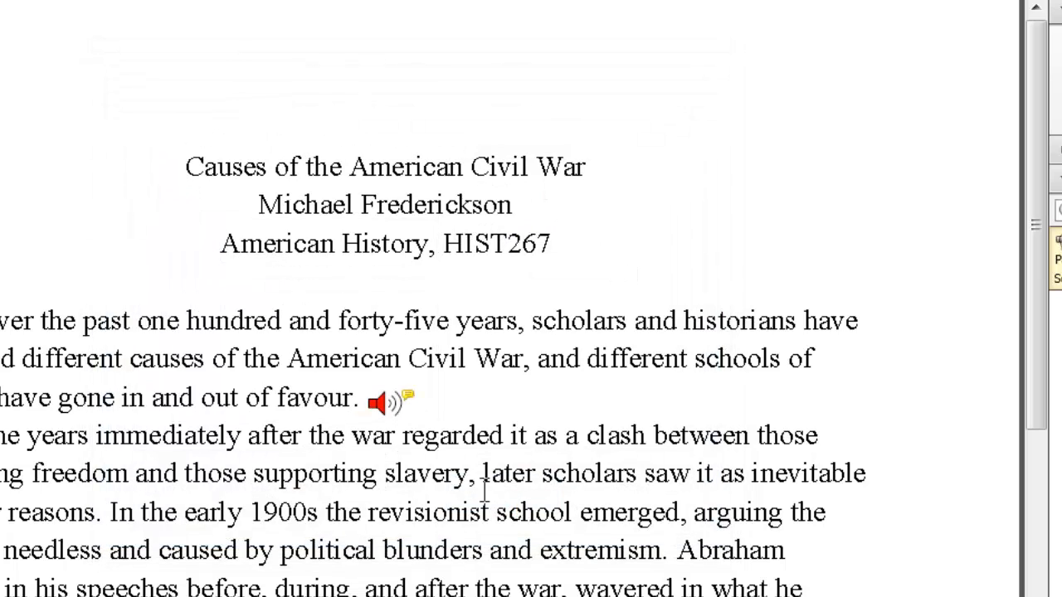
# Step: Play back the audio comment at the end of the first paragraph
pyautogui.doubleClick(379, 407)
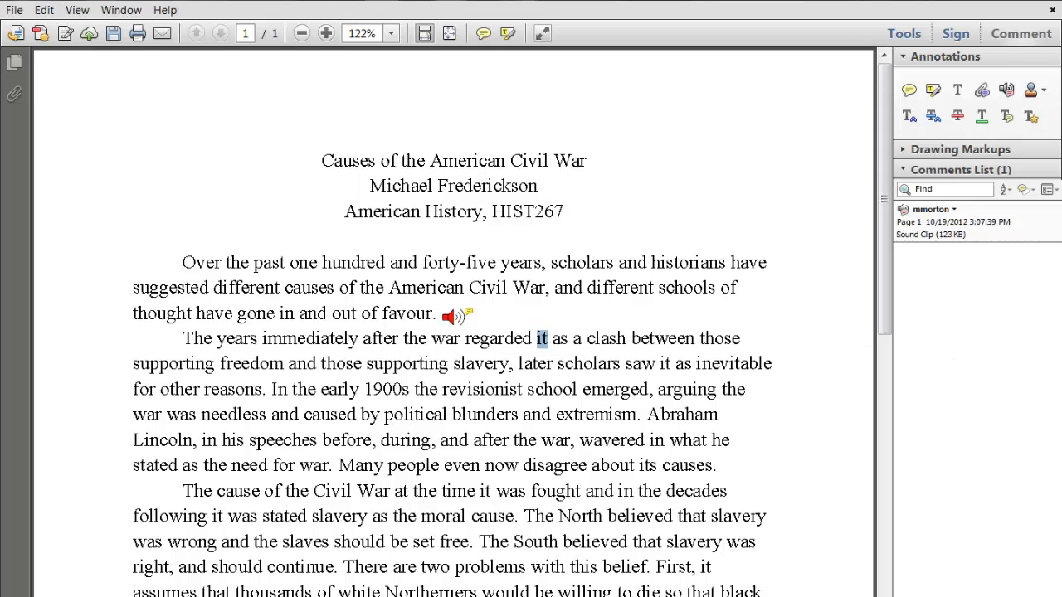
pyautogui.click(598, 314)
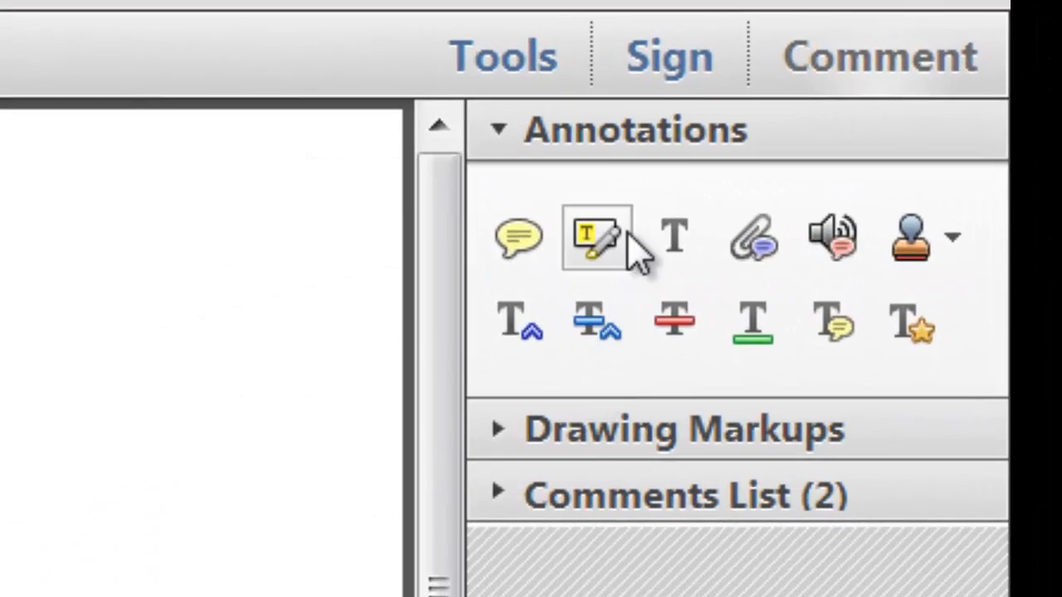
# Step: Add a sticky note reading "This is...." in the margin beside the second paragraph and minimize it
pyautogui.click(937, 88)
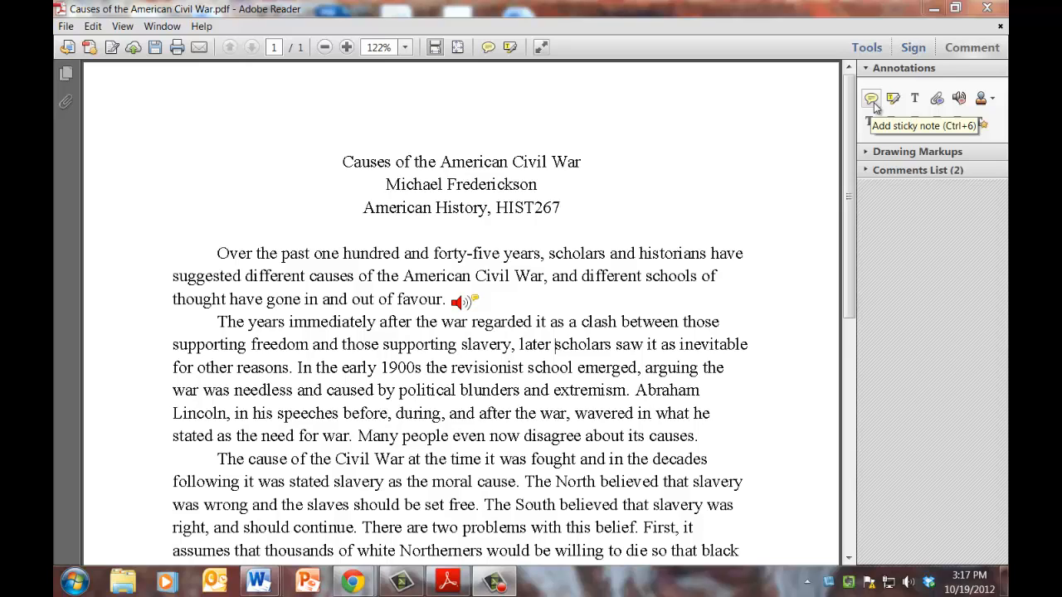
pyautogui.click(872, 102)
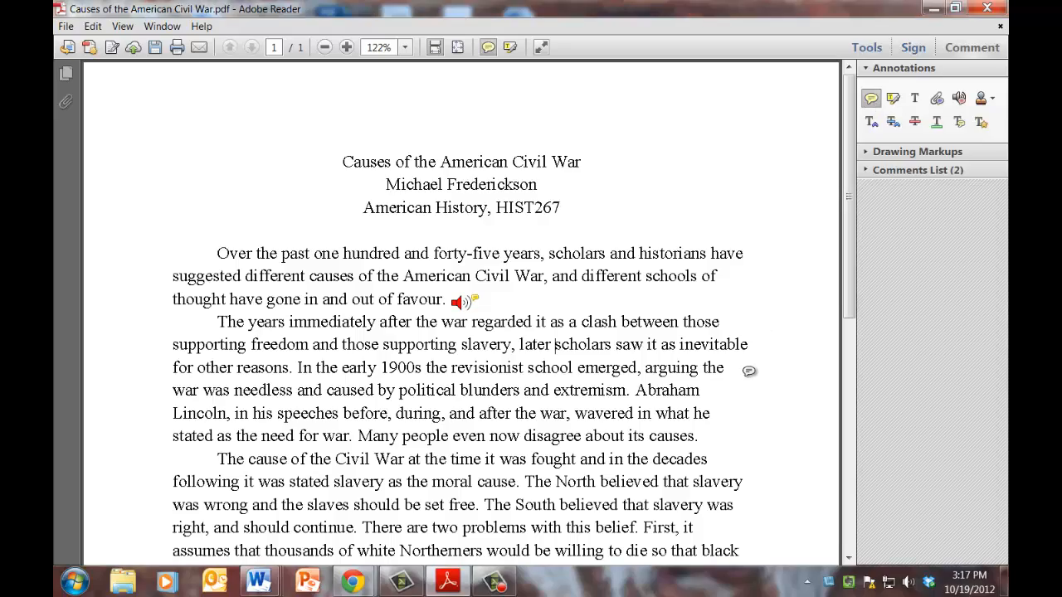
pyautogui.click(750, 371)
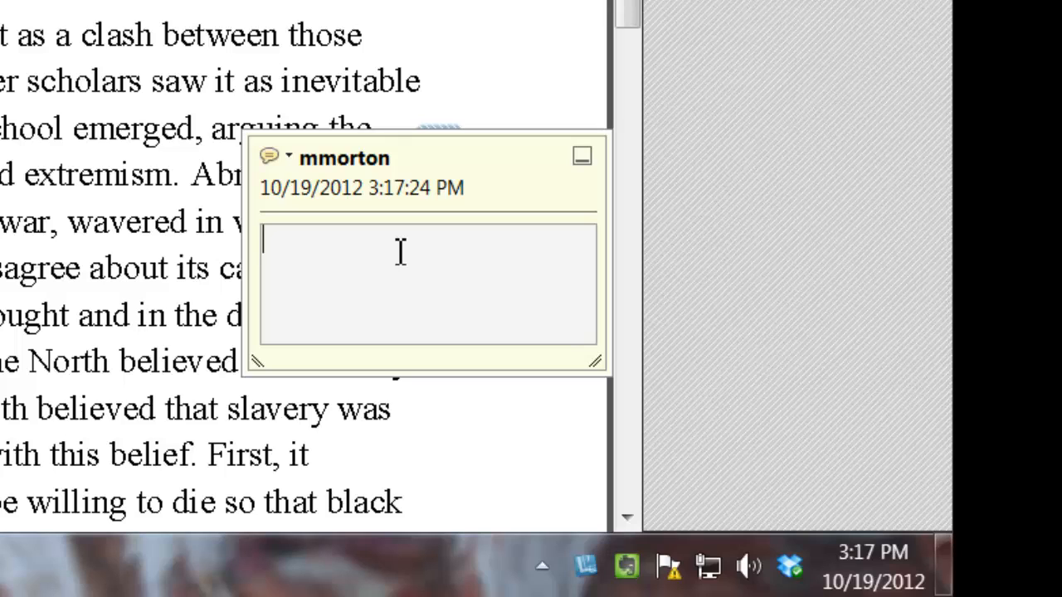
pyautogui.write('This is....')
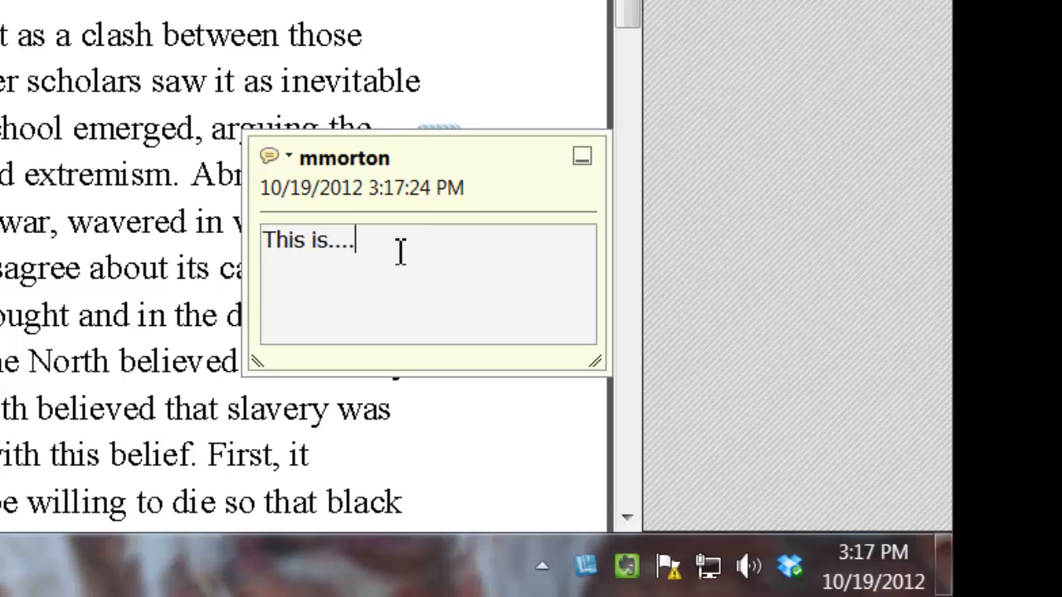
pyautogui.press('Return')
pyautogui.click(540, 24)
# Step: Highlight the words "it as a clash" in the second paragraph
pyautogui.moveTo(437, 152)
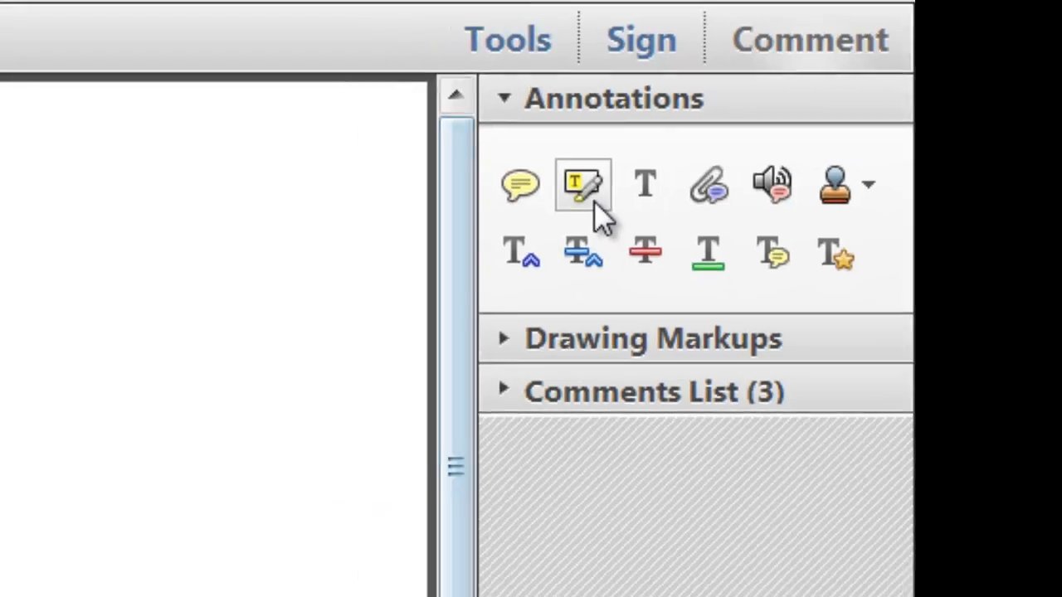
pyautogui.click(521, 202)
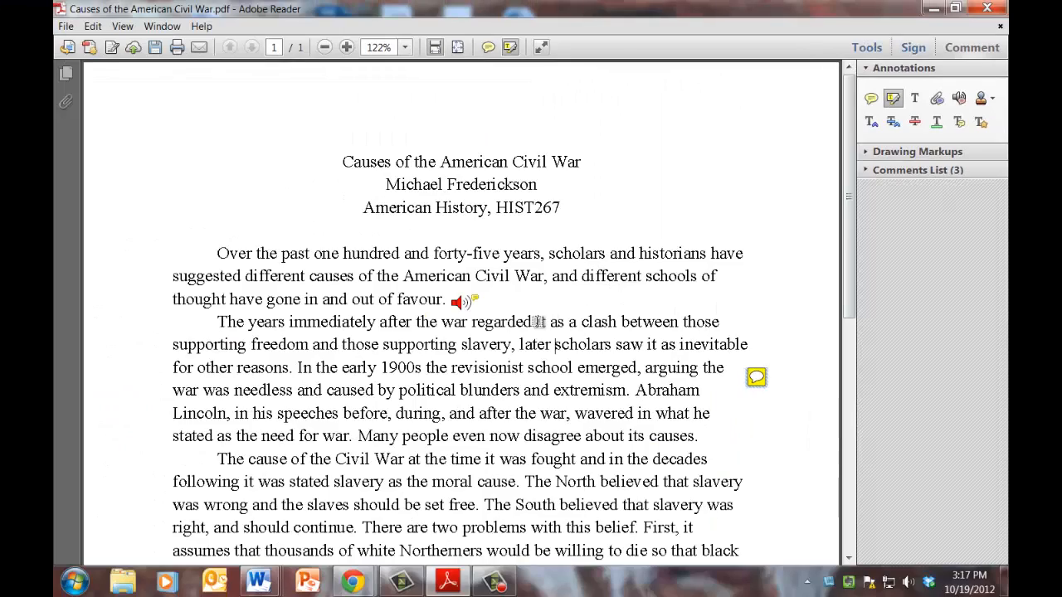
pyautogui.moveTo(536, 323); pyautogui.dragTo(610, 326)
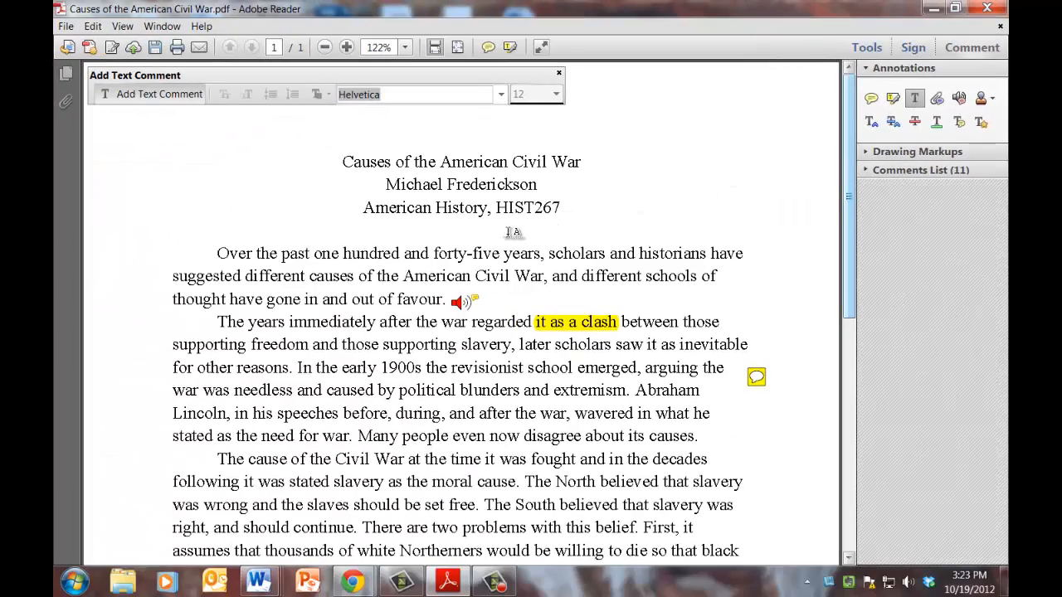
# Step: Add the text comment "Your grade for this essay..." below the course line, above the first paragraph
pyautogui.click(500, 231)
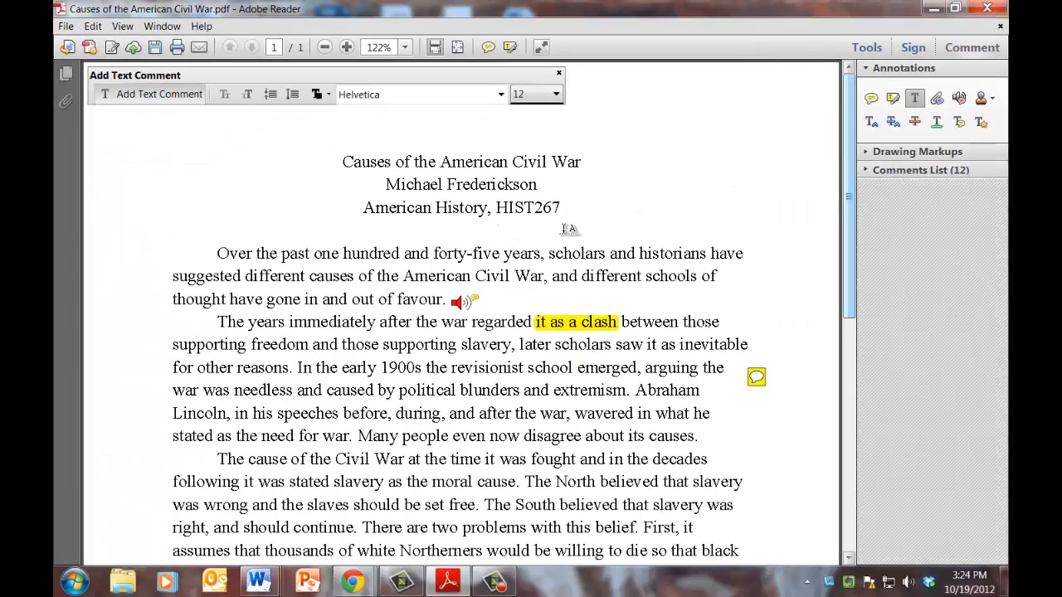
pyautogui.write('Your grade f')
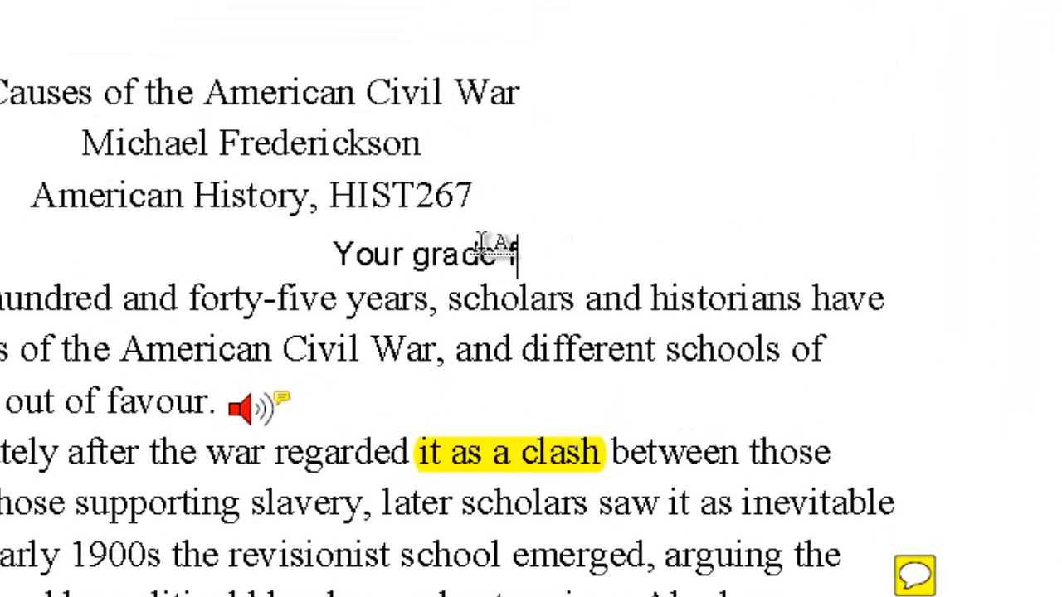
pyautogui.write('or this essay..')
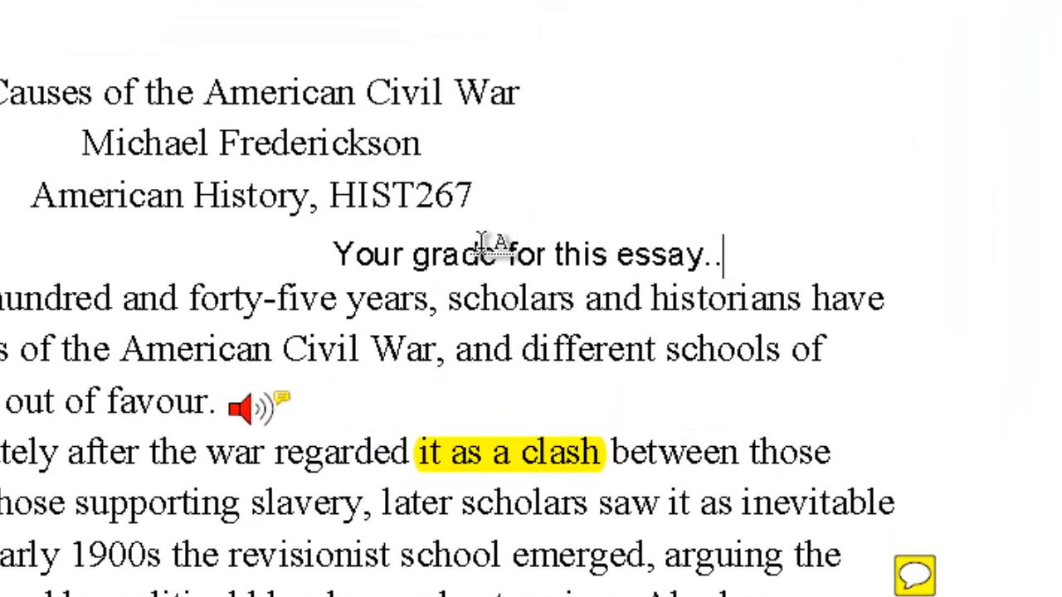
pyautogui.write('.')
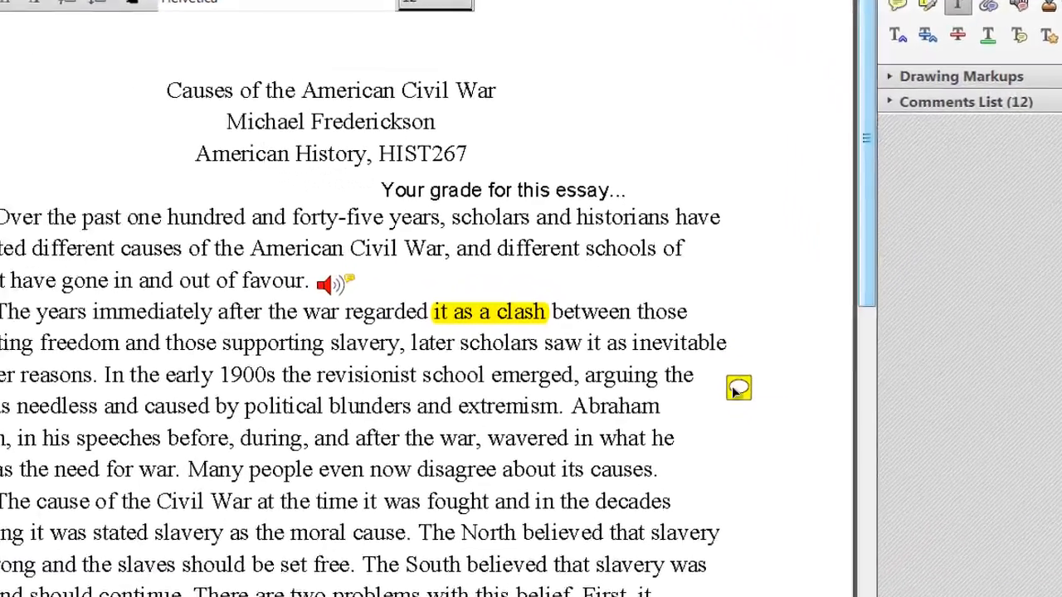
pyautogui.moveTo(757, 375)
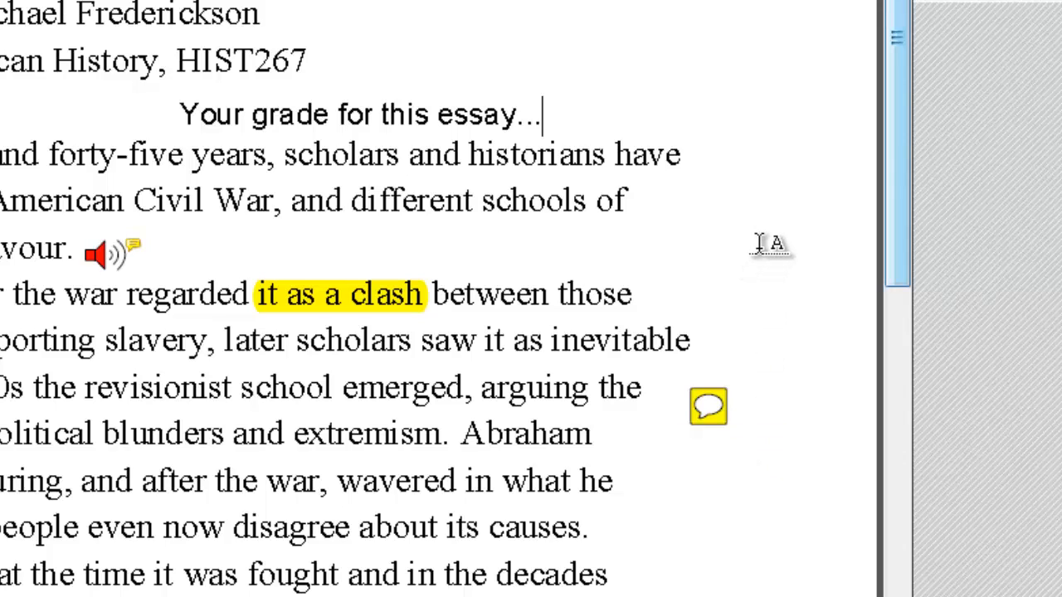
pyautogui.moveTo(702, 403)
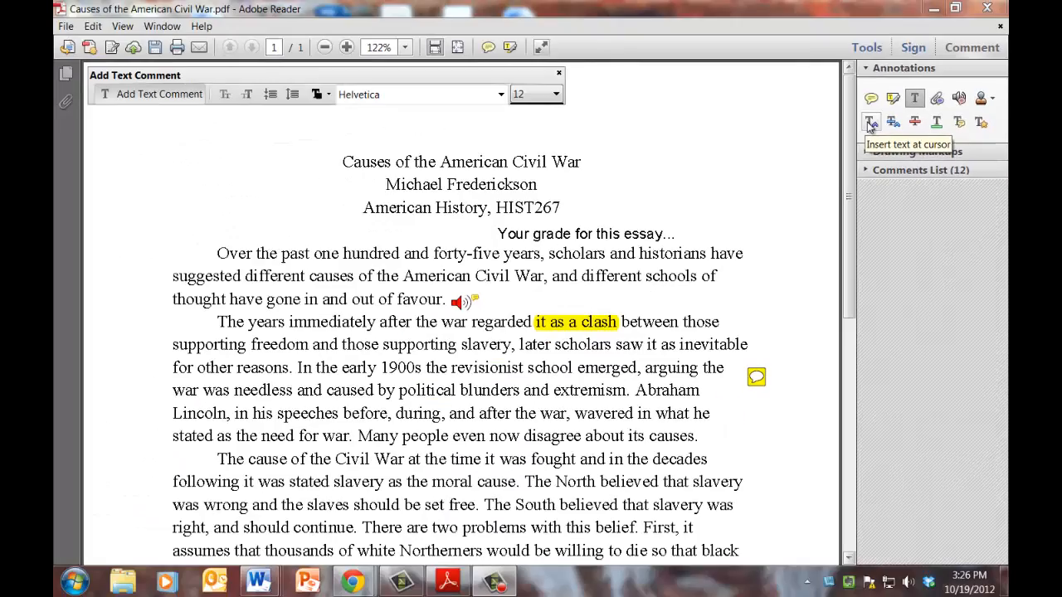
# Step: Insert a text insertion mark between "revisionist" and "school" in the second paragraph with the note "this is the insert text at cursor tool..."
pyautogui.click(634, 245)
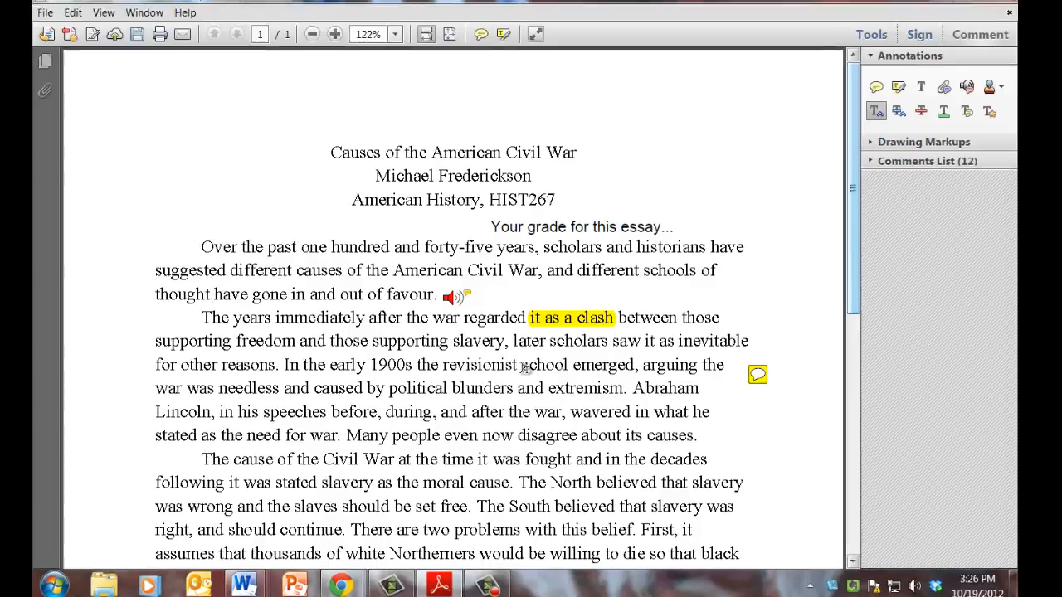
pyautogui.click(528, 371)
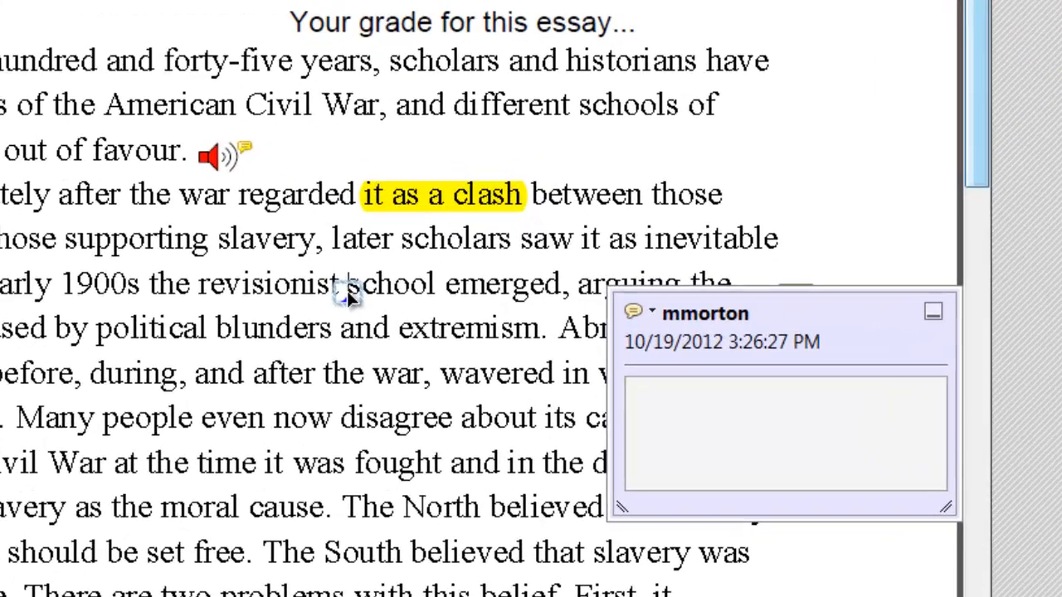
pyautogui.write('this is')
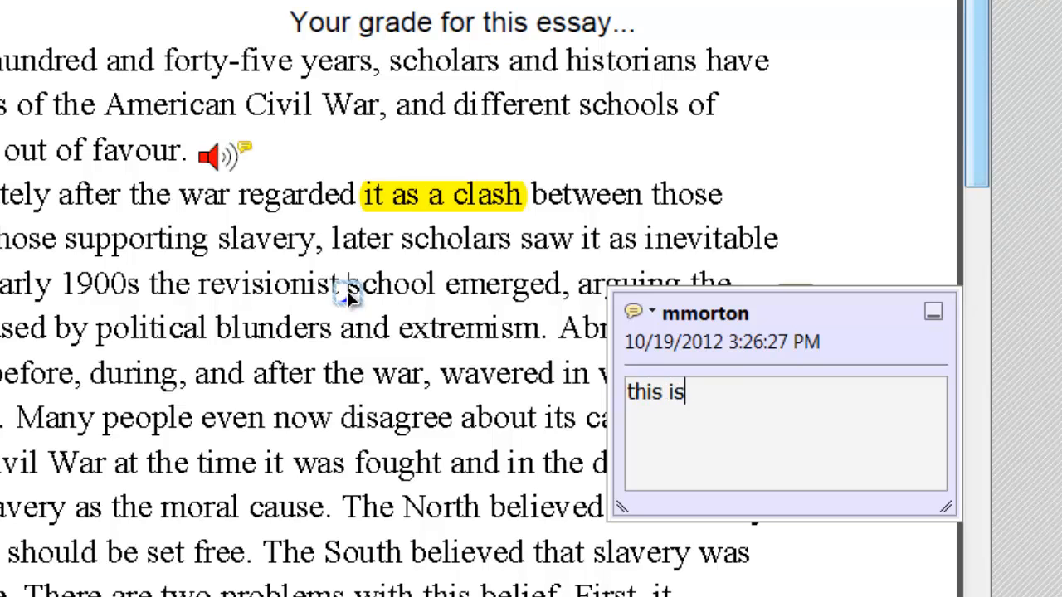
pyautogui.write(' the insert te')
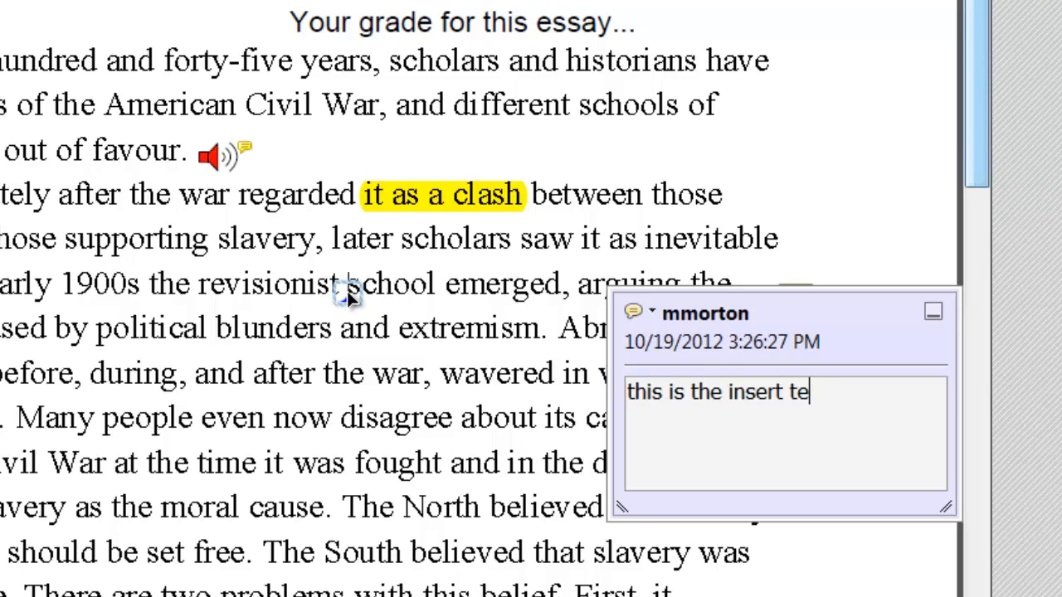
pyautogui.write('xt at cur')
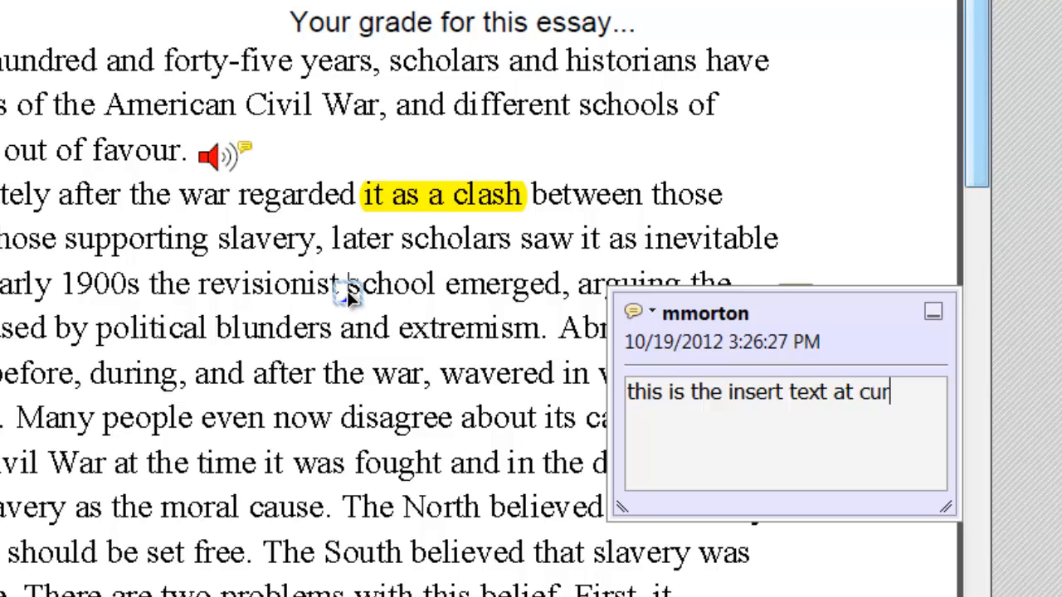
pyautogui.write('sor tool...')
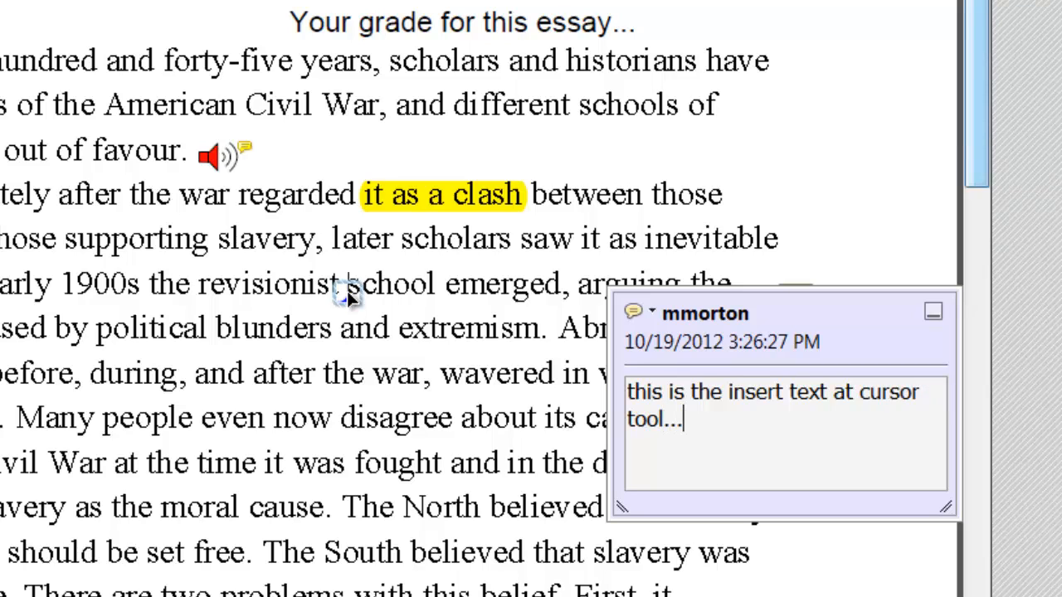
pyautogui.click(448, 289)
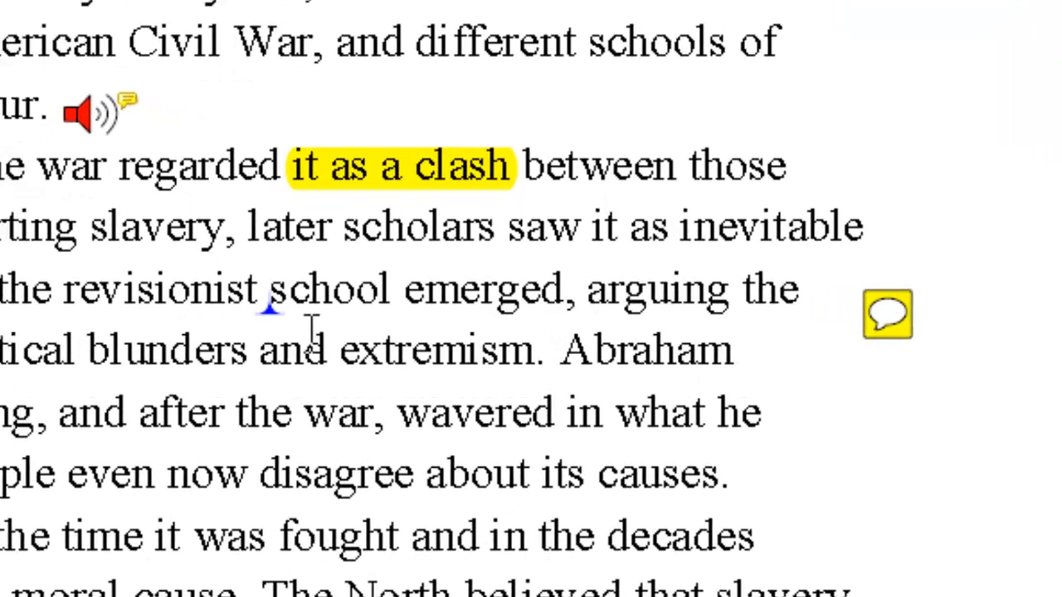
# Step: Activate the Add Note to Replace Text tool for marking up the second paragraph
pyautogui.moveTo(277, 321)
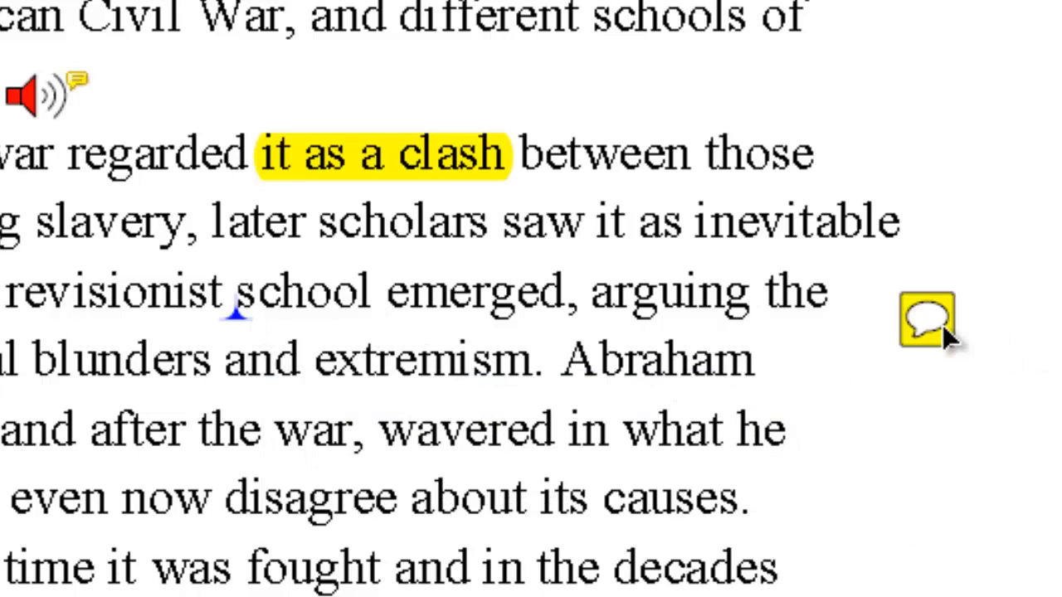
pyautogui.moveTo(943, 324)
pyautogui.moveTo(243, 330)
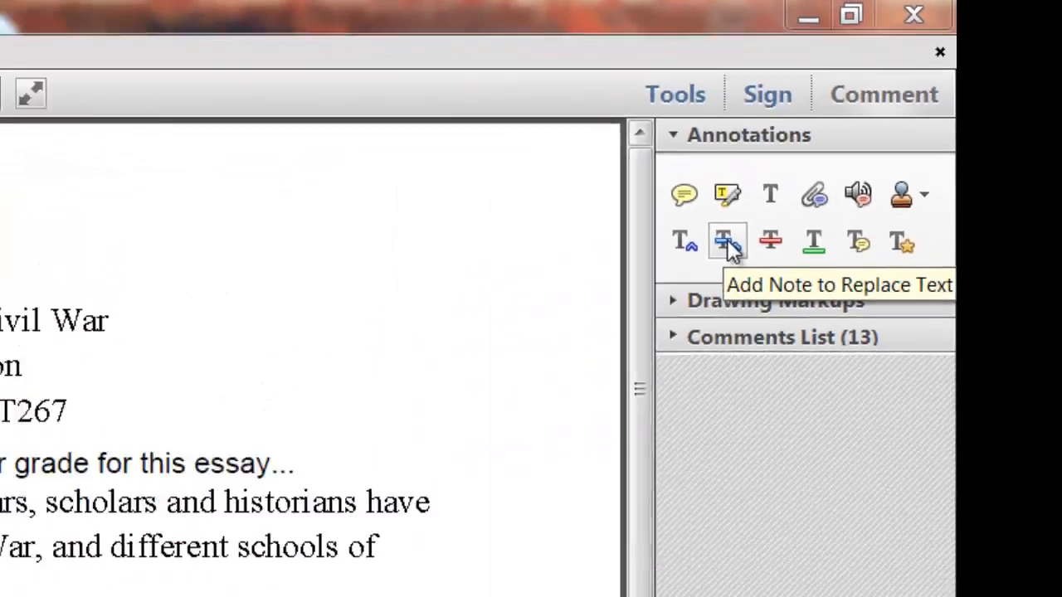
pyautogui.click(483, 425)
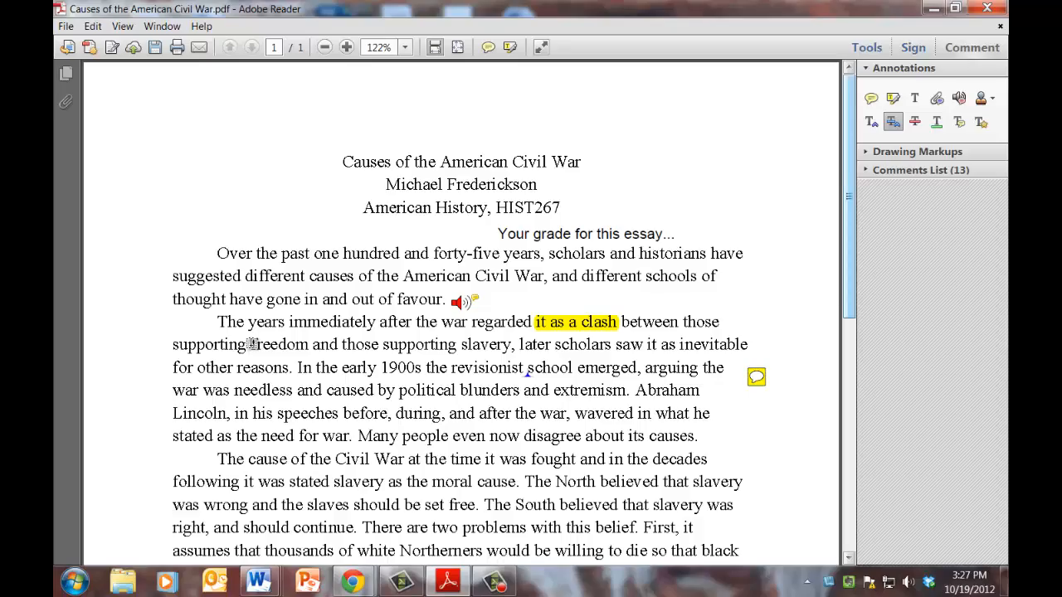